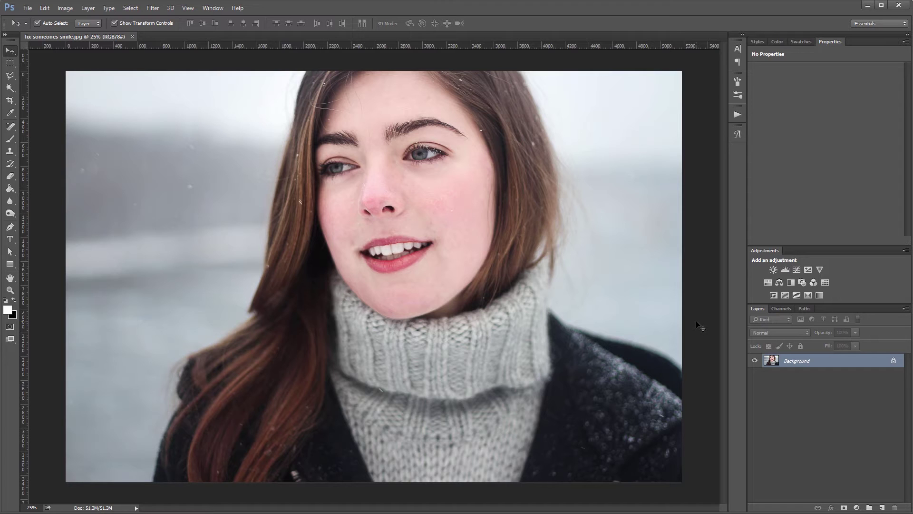
Convert the Background layer into an embedded smart object, which becomes Layer 0
right_click(828, 363)
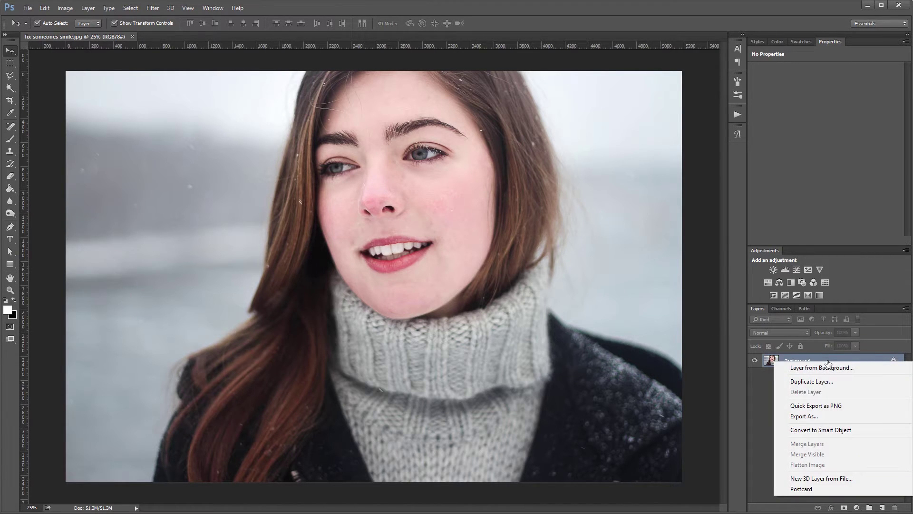
left_click(829, 430)
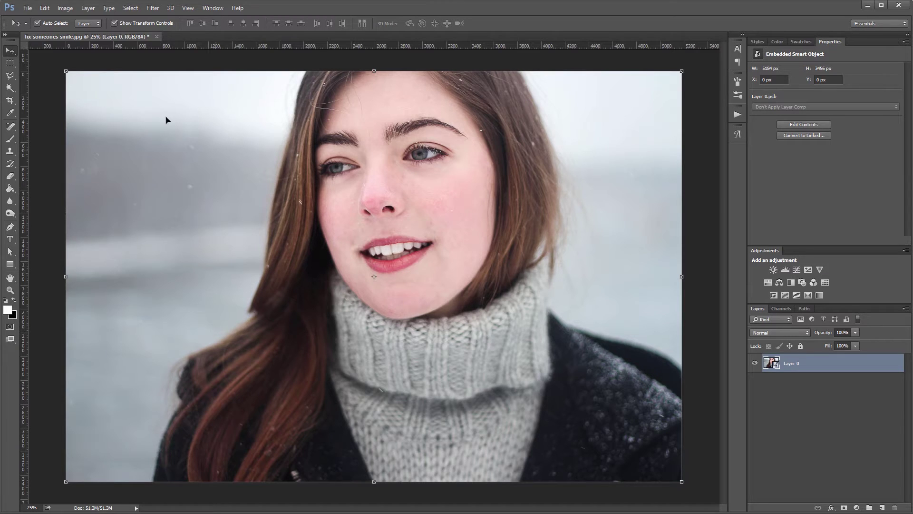
Start Edit > Puppet Warp, zoom in on the face, and set mesh Density to More Points
left_click(44, 8)
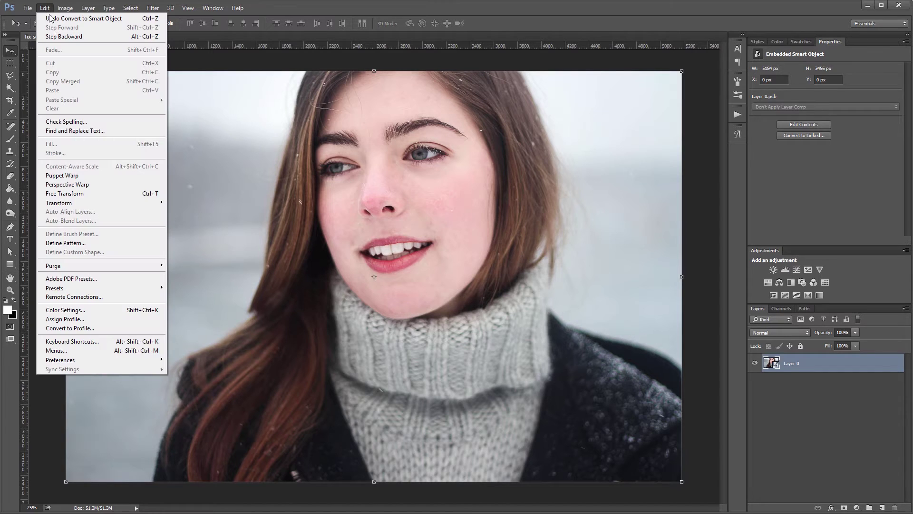
left_click(80, 176)
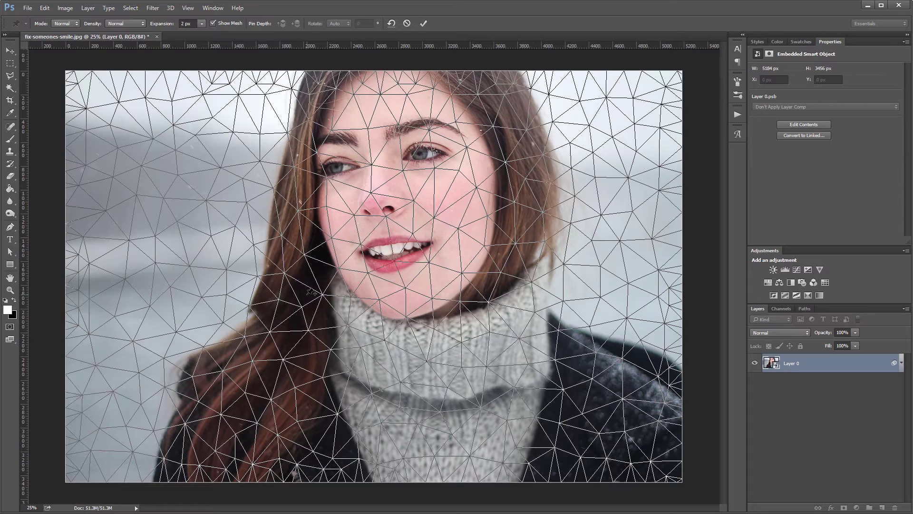
scroll(426, 115, "up", 2)
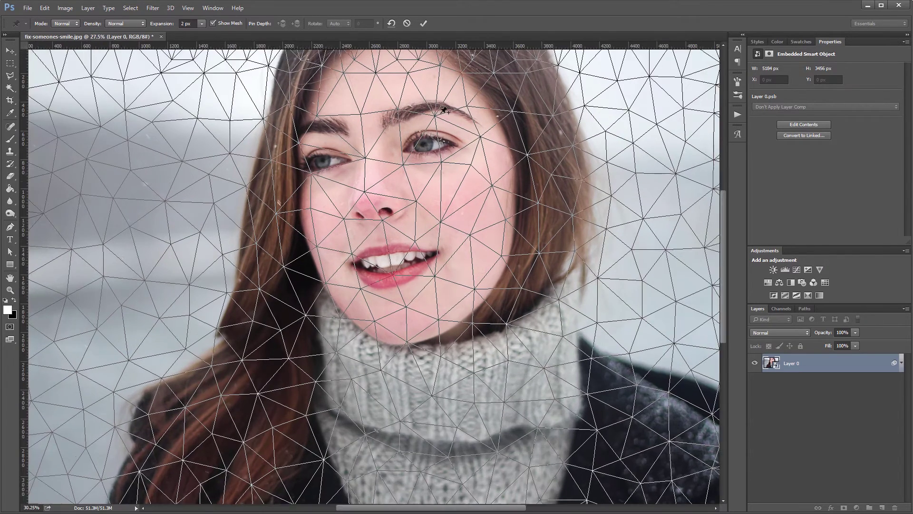
scroll(443, 127, "up", 3)
left_click_drag(418, 138, 433, 172)
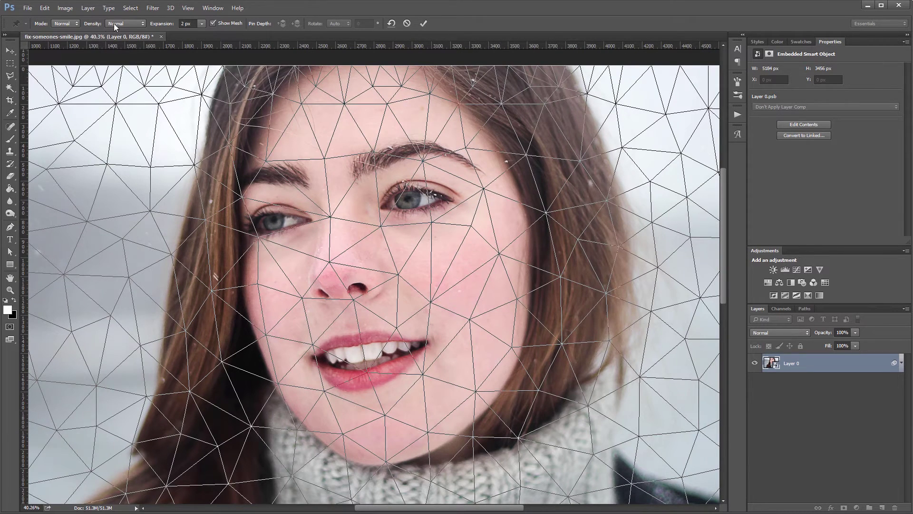
left_click(125, 24)
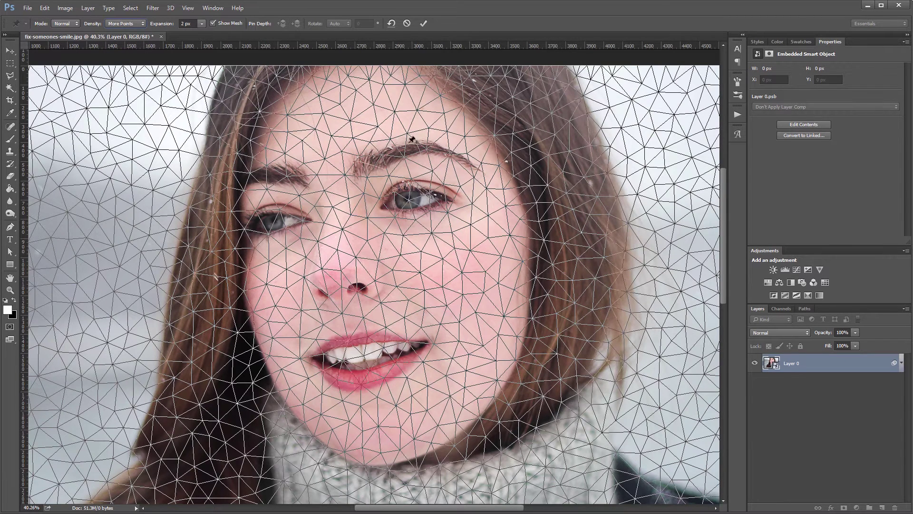
Place ten anchor pins around the cheeks, jaw, chin, temples and hairline
left_click(533, 215)
left_click(526, 329)
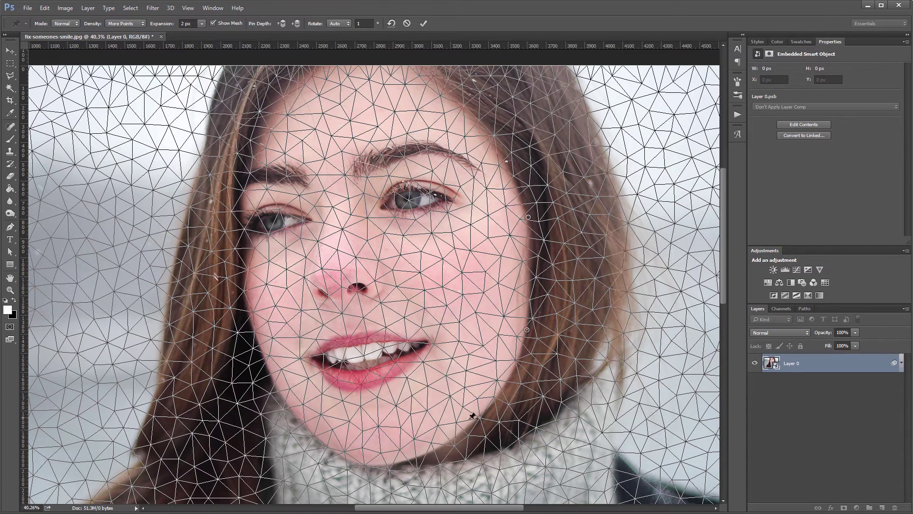
left_click(469, 425)
left_click(372, 464)
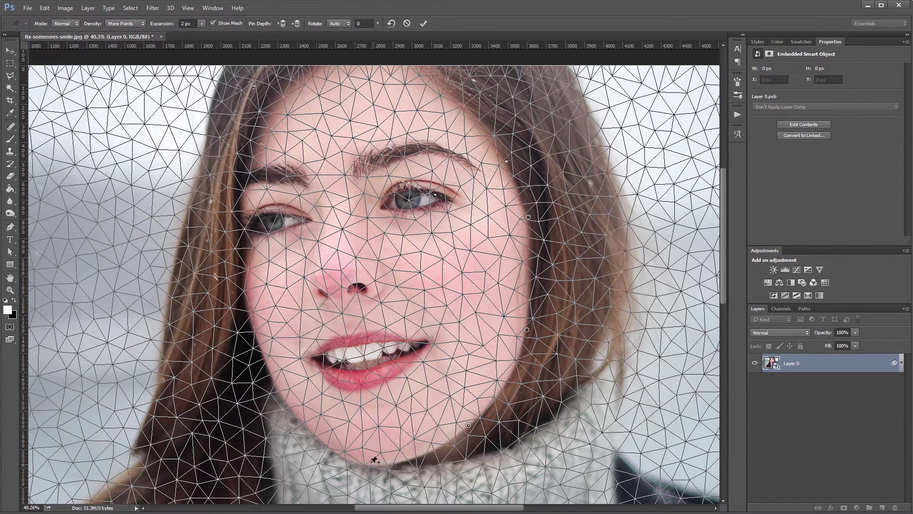
left_click(274, 383)
left_click(242, 289)
left_click(240, 176)
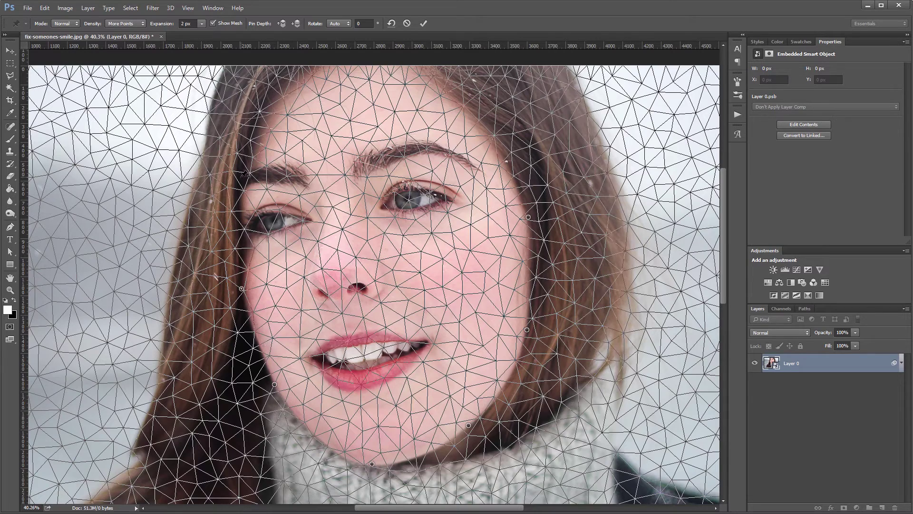
left_click(274, 92)
left_click(367, 65)
left_click(455, 100)
Zoom in on the mouth and pin both corners, four lower-lip points and four upper-lip points
scroll(350, 384, "up", 5)
scroll(343, 361, "up", 1)
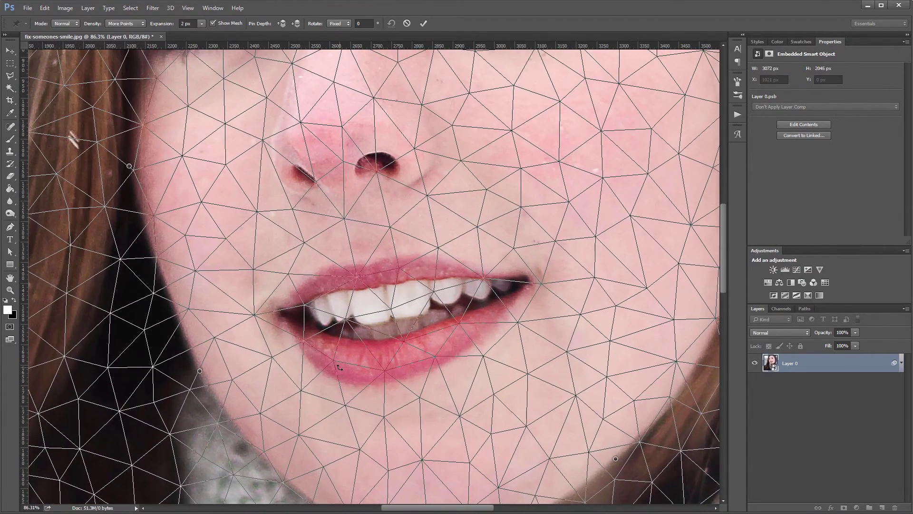
left_click(278, 310)
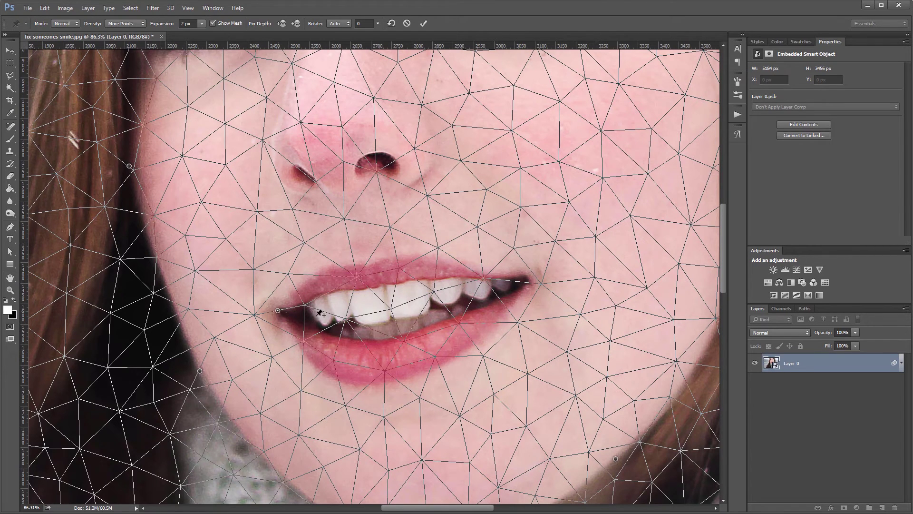
left_click(528, 279)
left_click(486, 330)
left_click(430, 369)
left_click(358, 384)
left_click(307, 358)
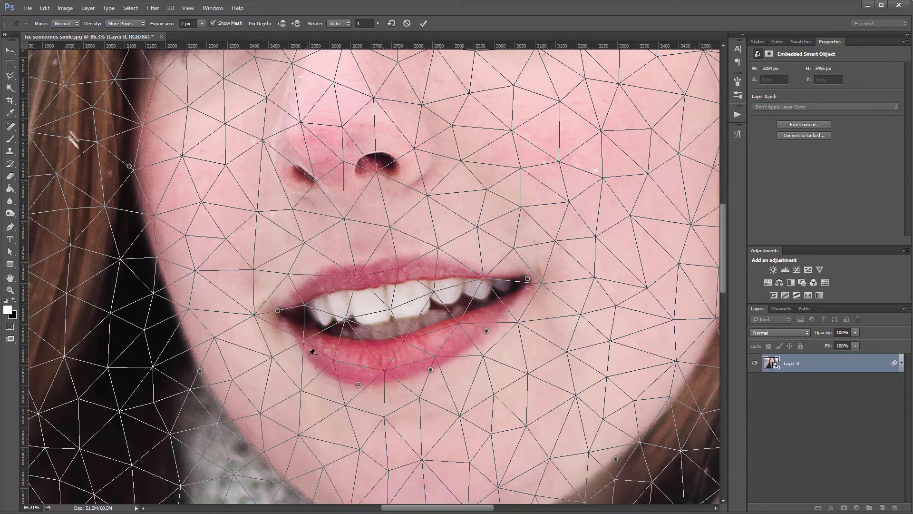
left_click(313, 274)
left_click(365, 265)
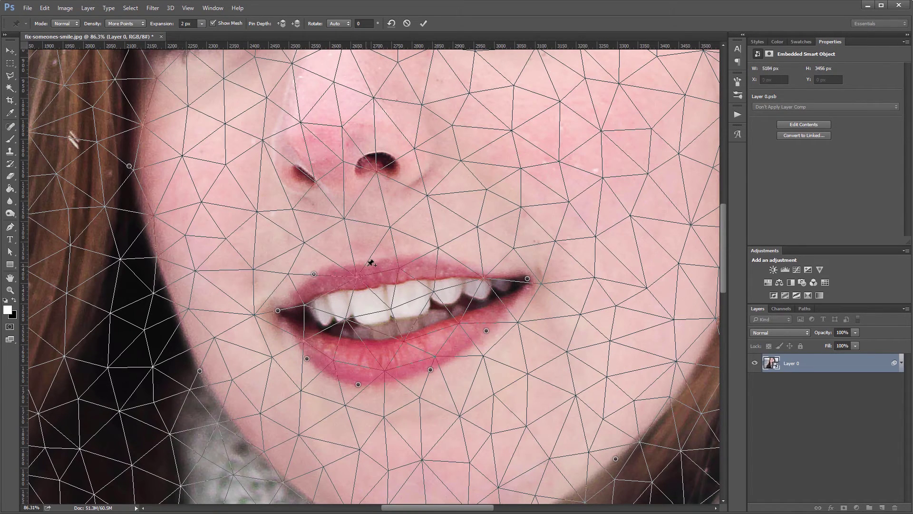
left_click(416, 253)
left_click(470, 266)
Pull the right mouth-corner pin outward and up, raise the left corner pin, and commit the warp
left_click_drag(527, 279, 542, 276)
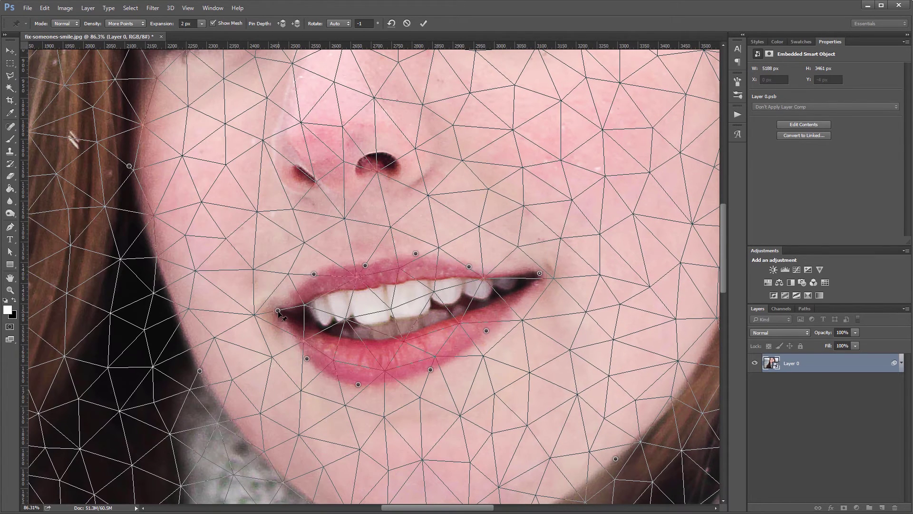
left_click_drag(277, 311, 269, 305)
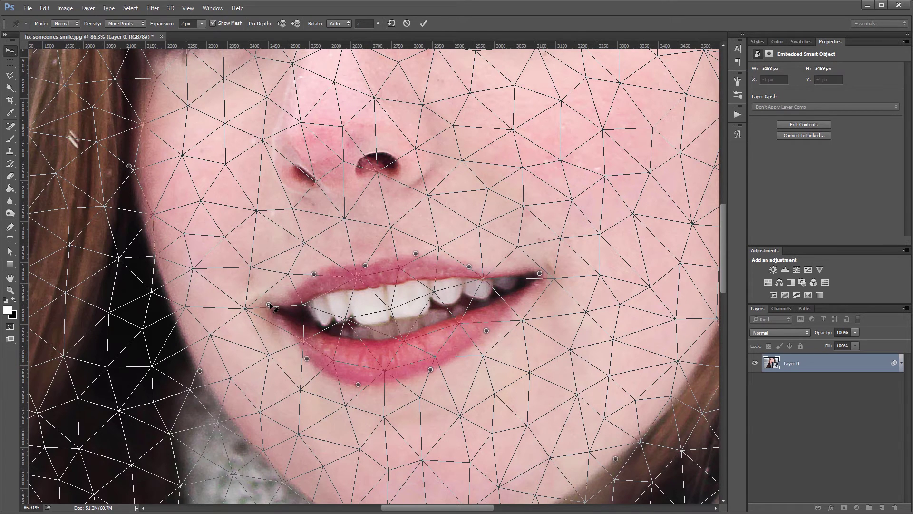
key("Return")
scroll(386, 353, "down", 5)
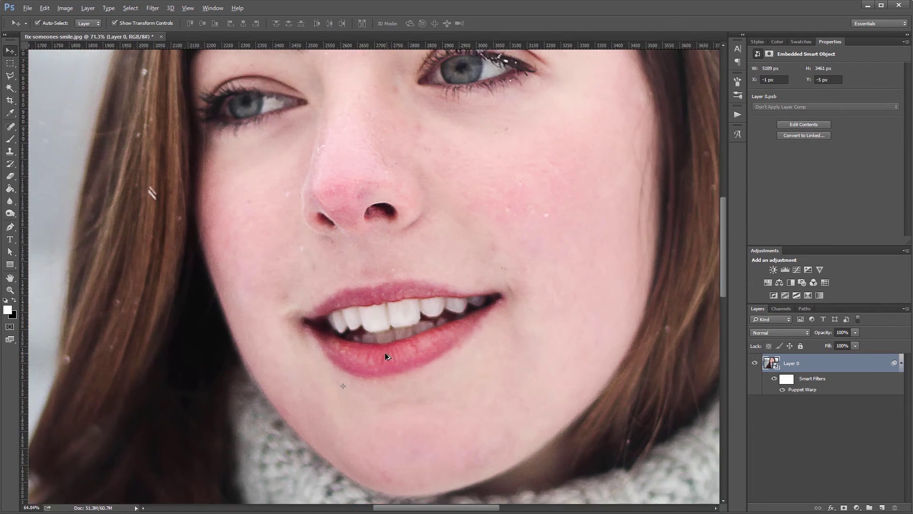
left_click(775, 379)
left_click(774, 379)
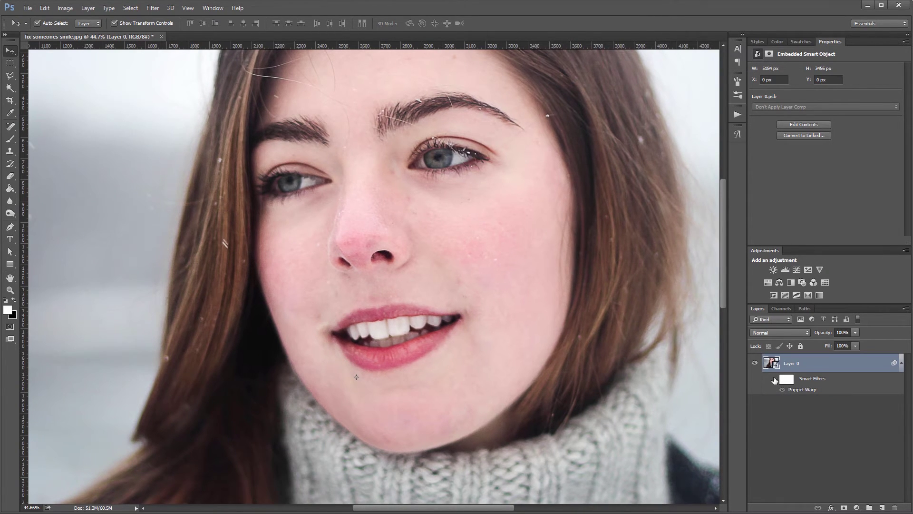
left_click(774, 379)
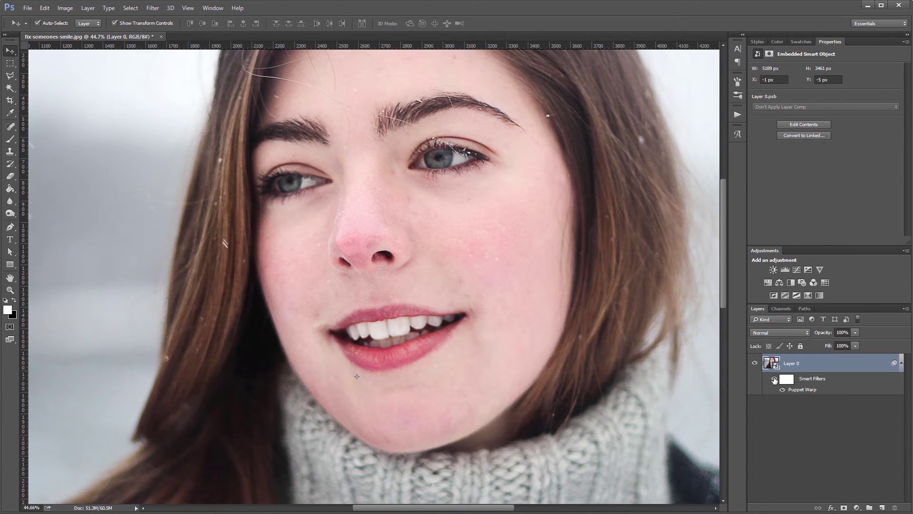
double_click(801, 391)
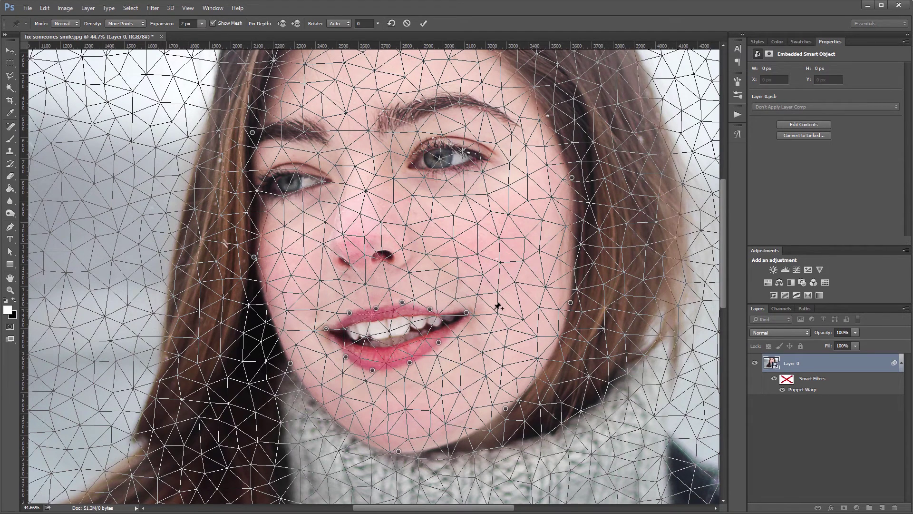
key("Return")
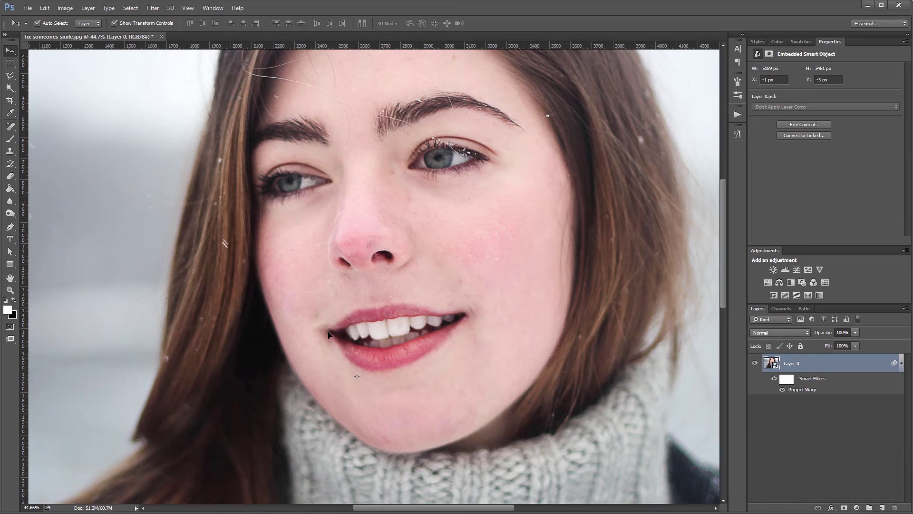
left_click_drag(583, 393, 444, 202)
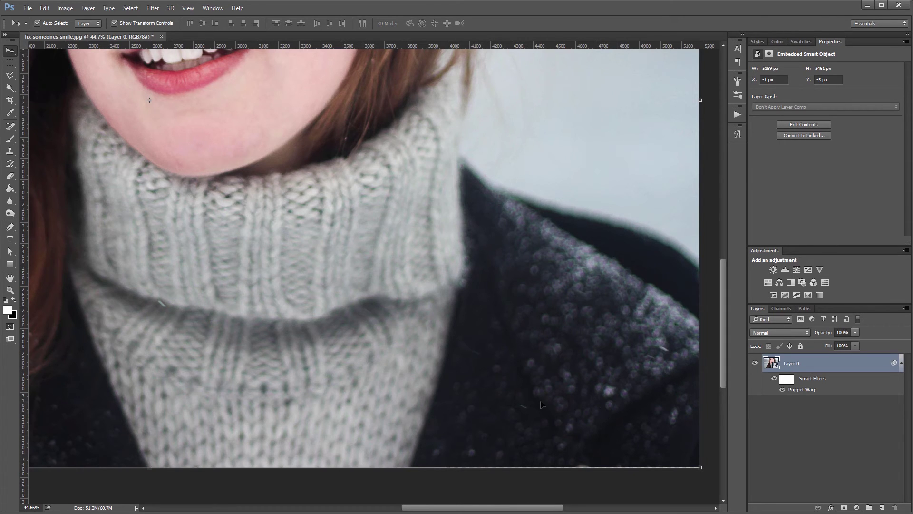
key("ctrl+0")
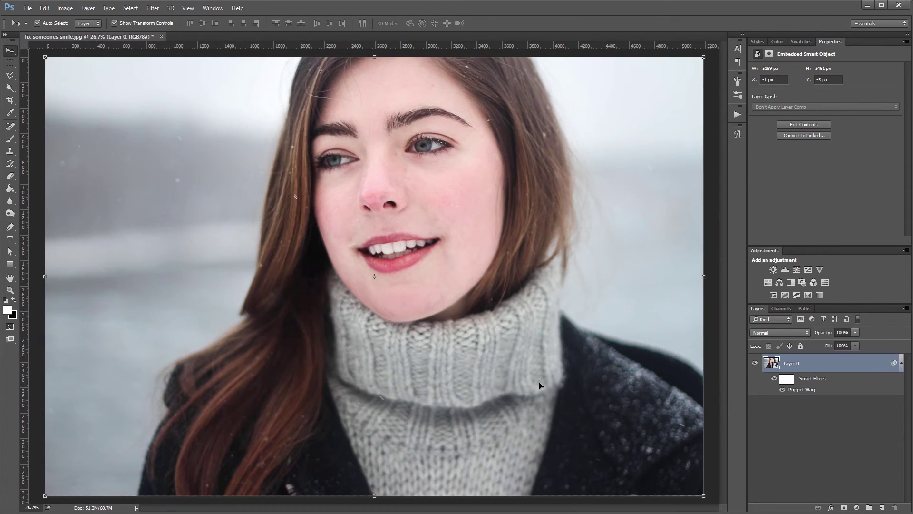